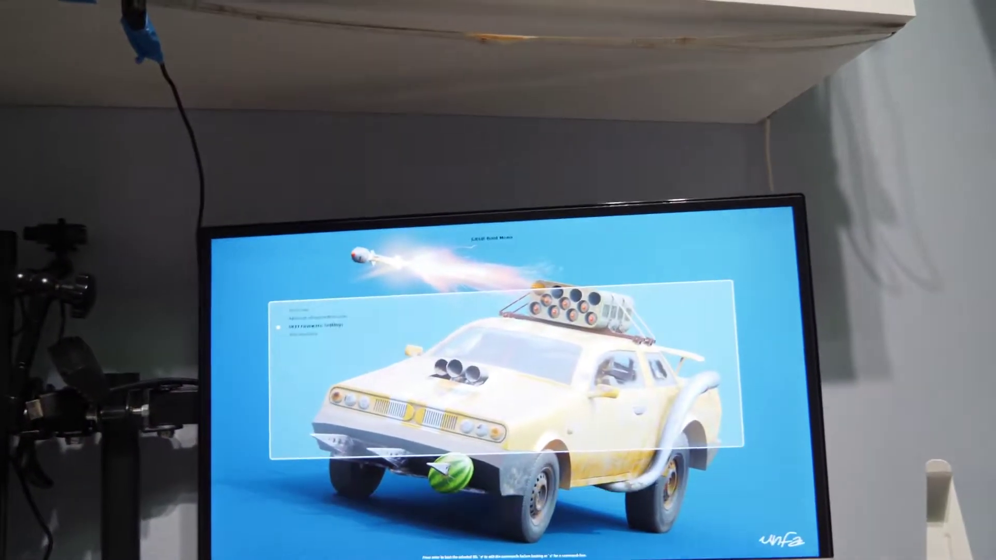
key("Return")
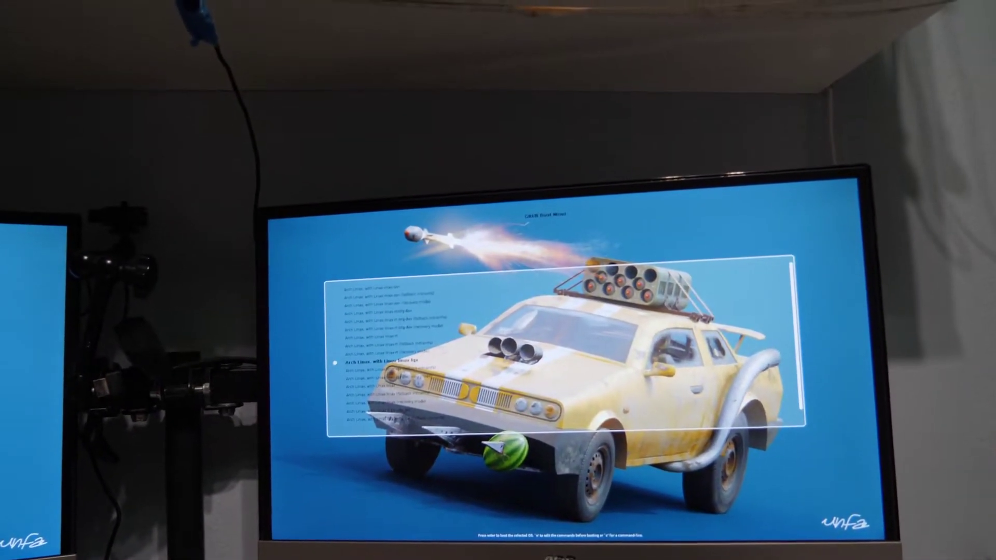
key("Down")
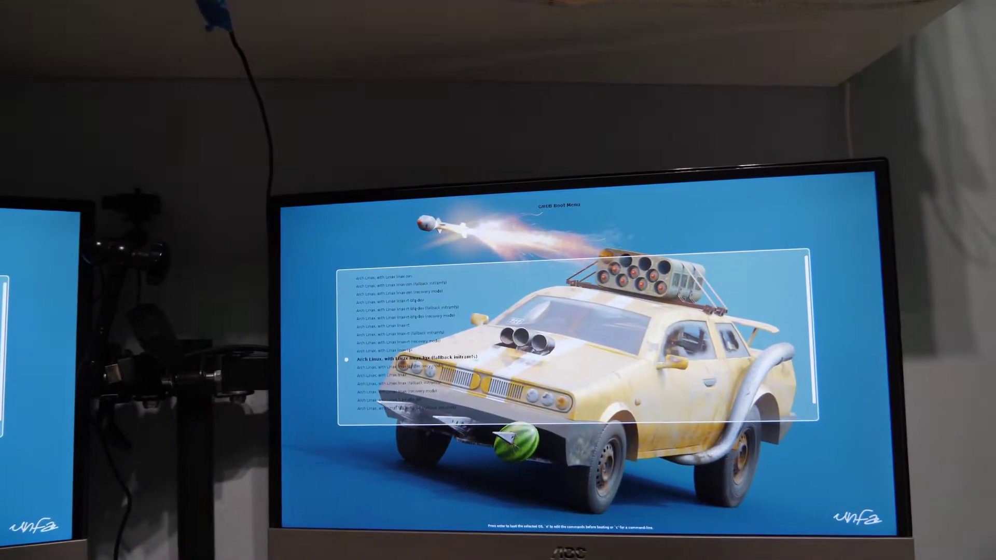
key("Down")
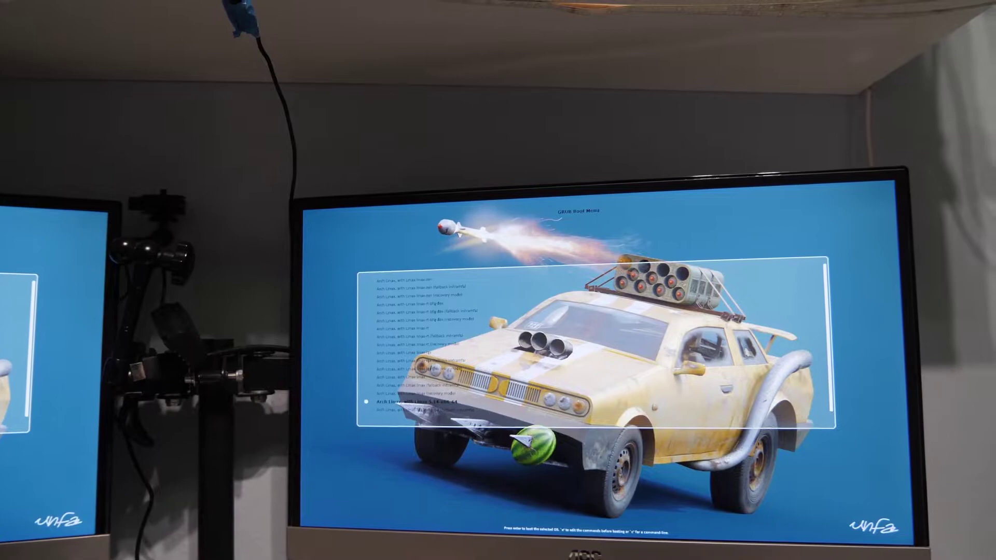
key("Return")
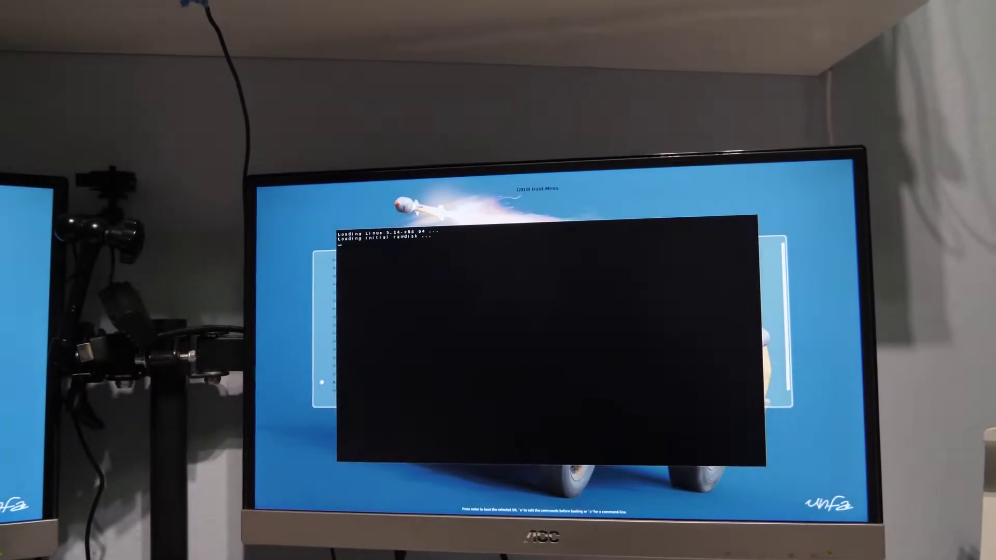